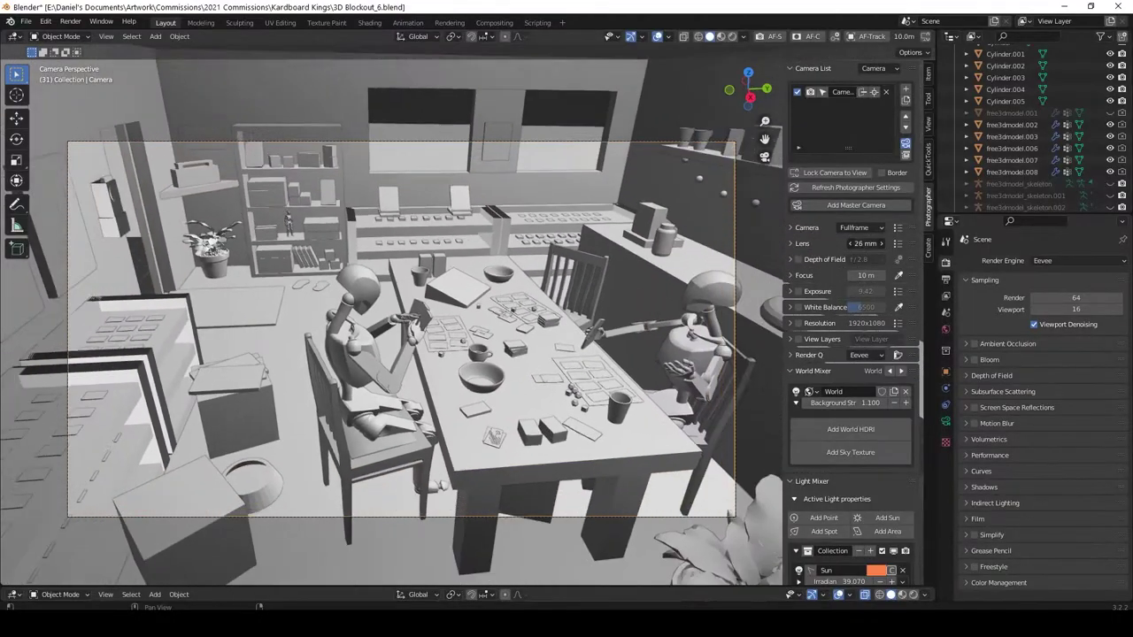
Step: Set the room camera's lens to 19 mm and walk it up close to the card table
left_click_drag(866, 244, 827, 243)
key("shift+grave")
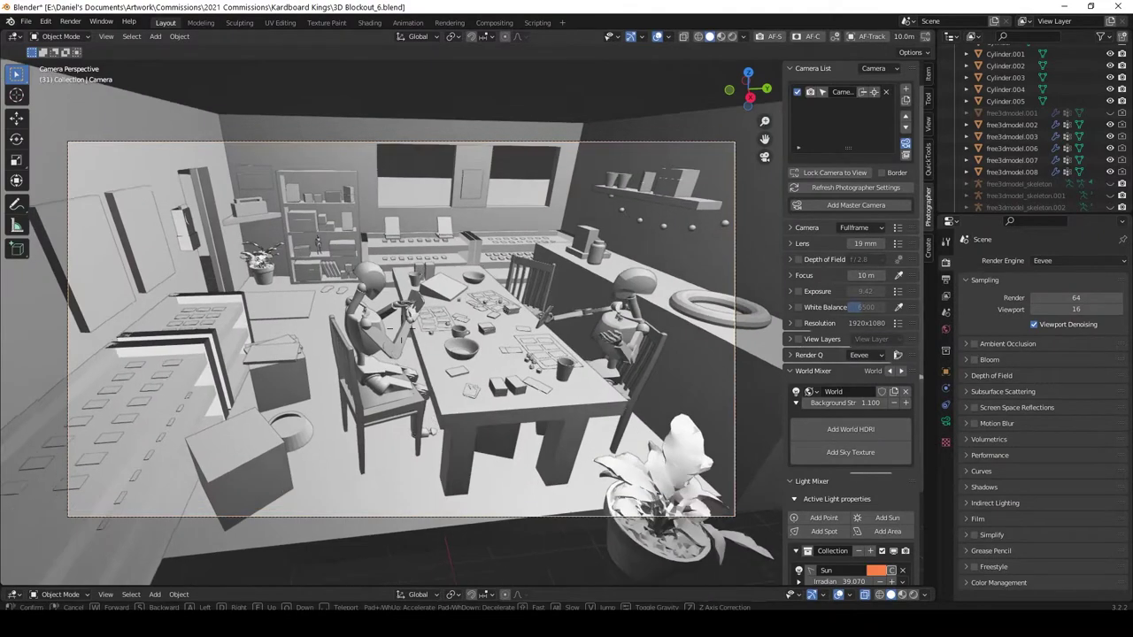
key("w")
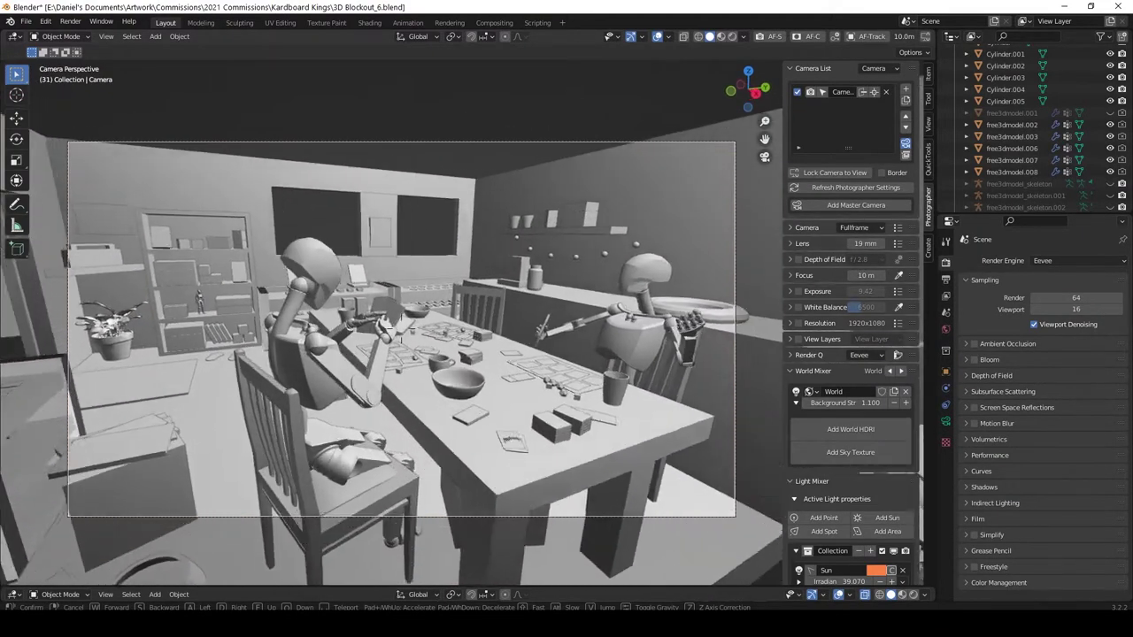
key("w")
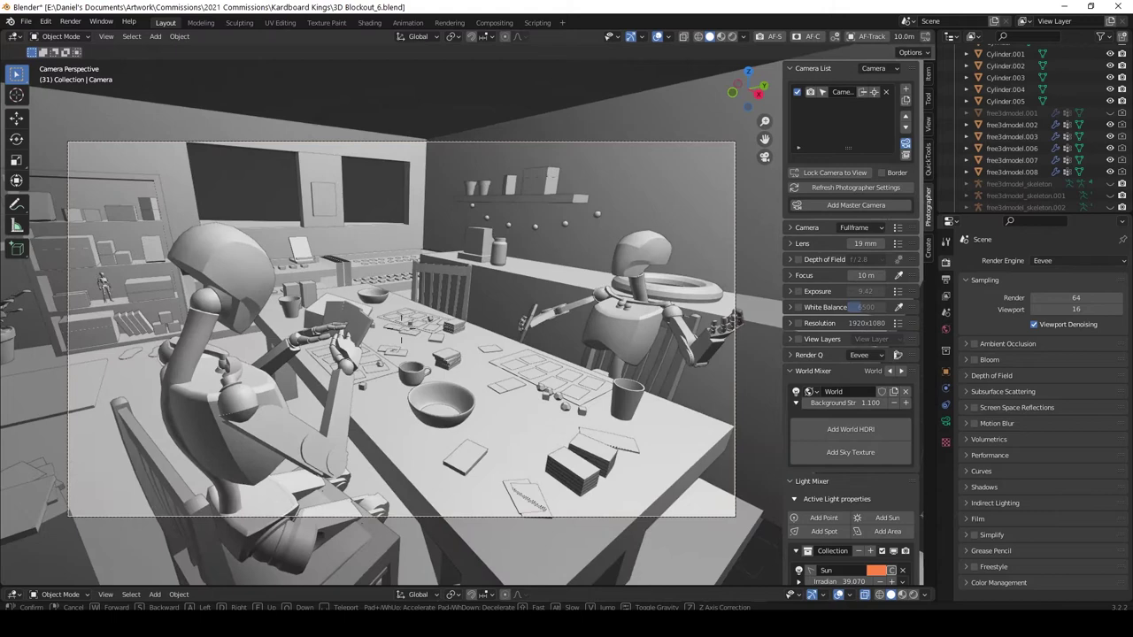
key("w")
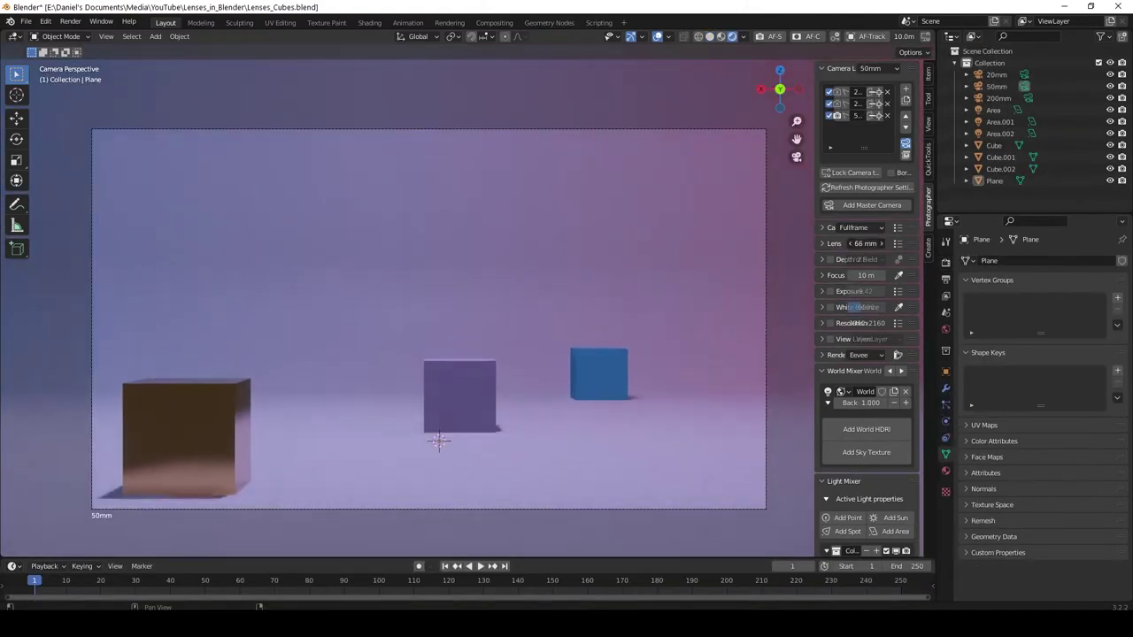
Step: Set the cube camera's lens to 87 mm, then walk it back, left and forward to frame all three cubes
left_click_drag(866, 244, 888, 243)
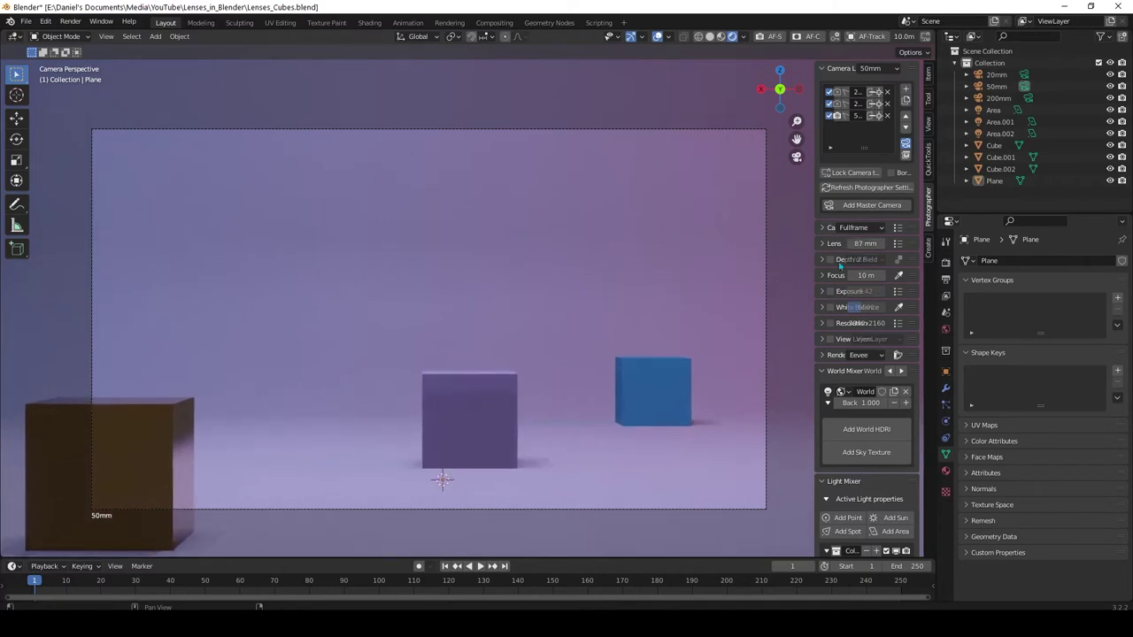
key("shift+grave")
key("s")
key("a")
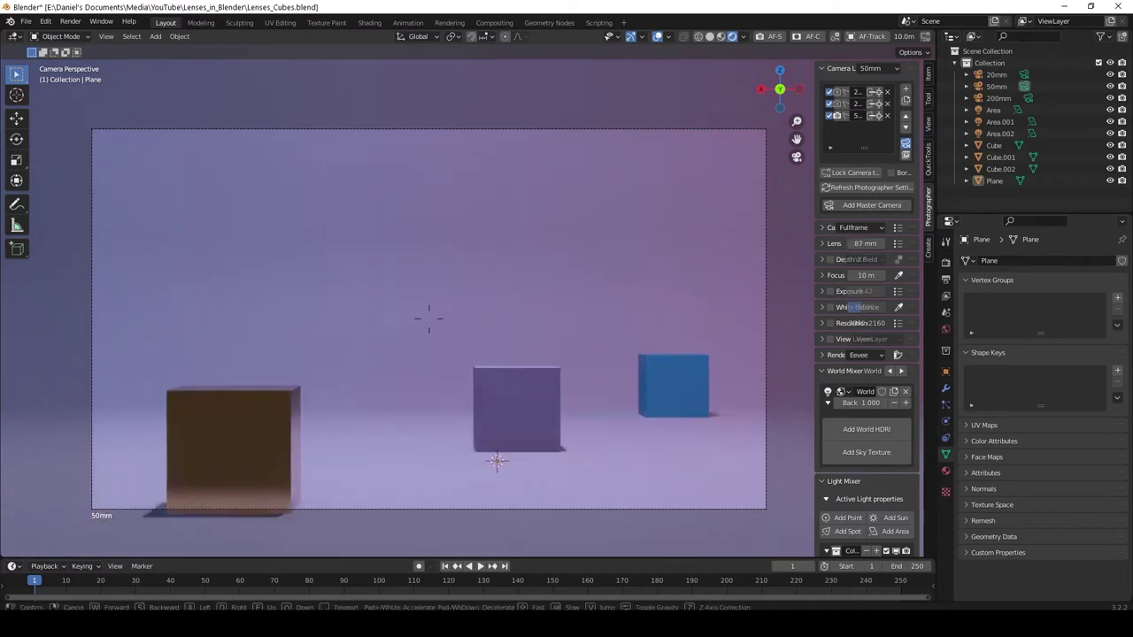
key("w")
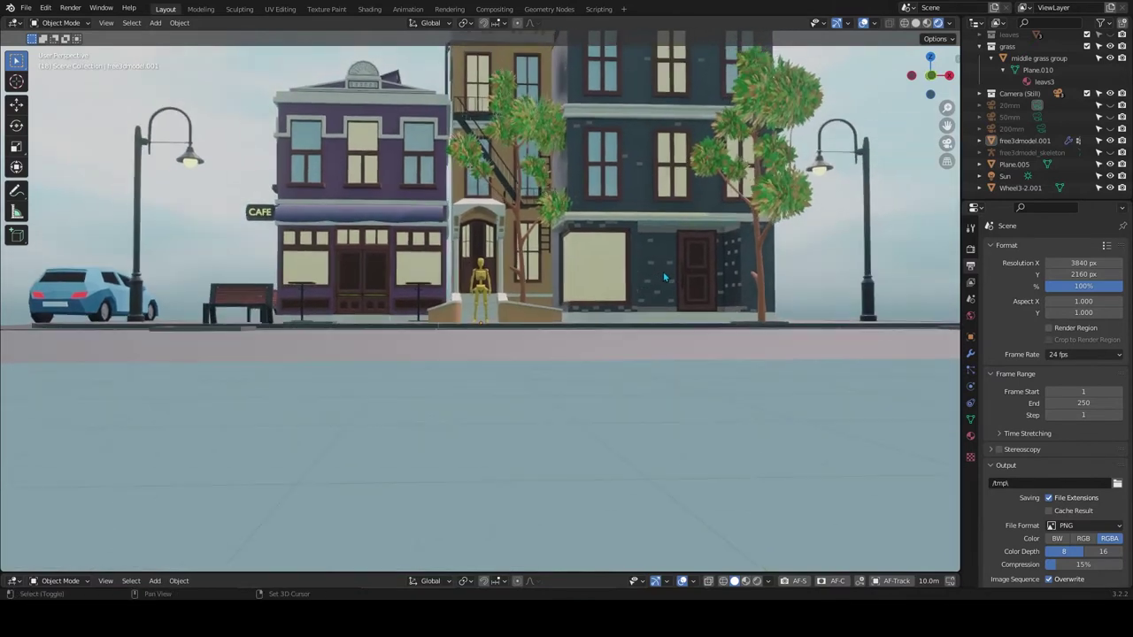
Step: Pan to the pavement before the buildings and unhide the 50mm, 20mm and 200mm cameras
middle_click_drag(664, 277, 1018, 129, "shift")
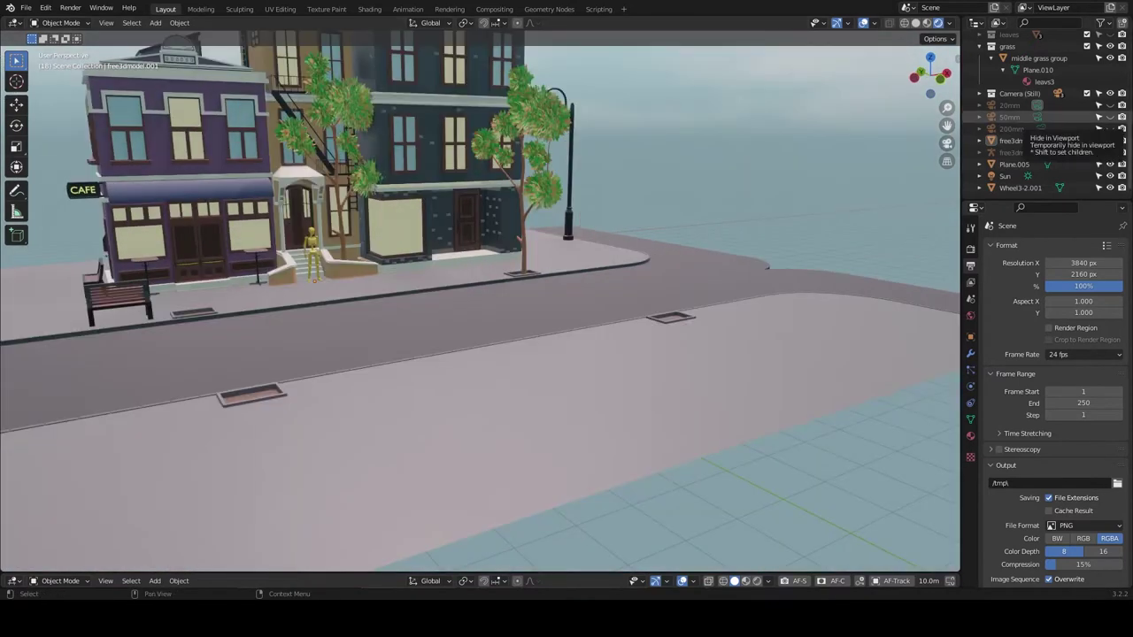
left_click(1111, 117)
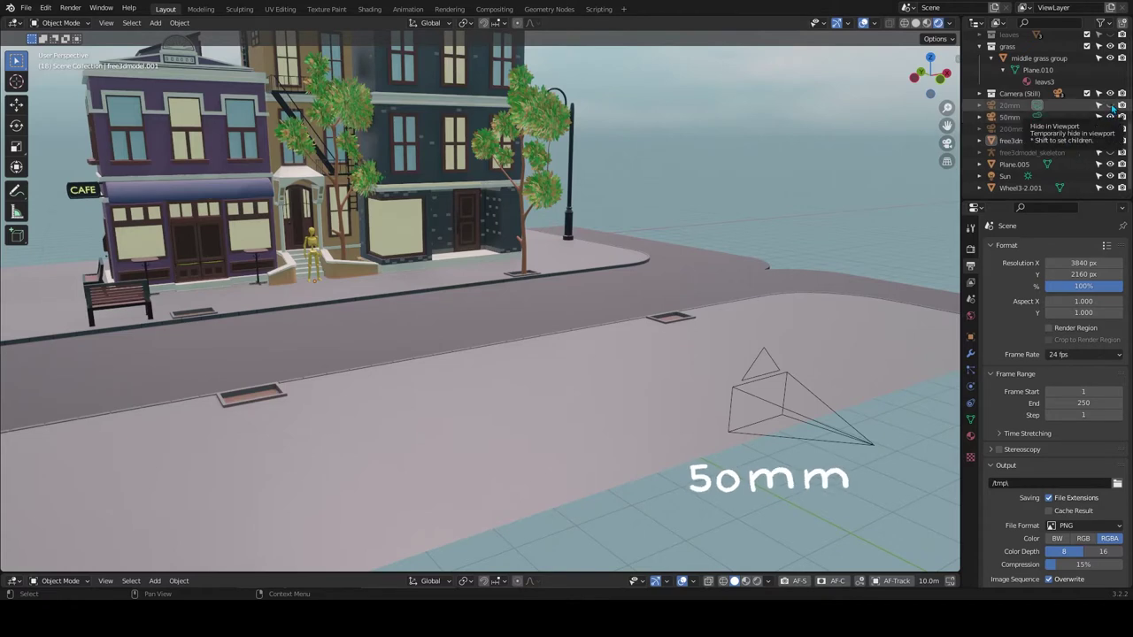
left_click(1110, 106)
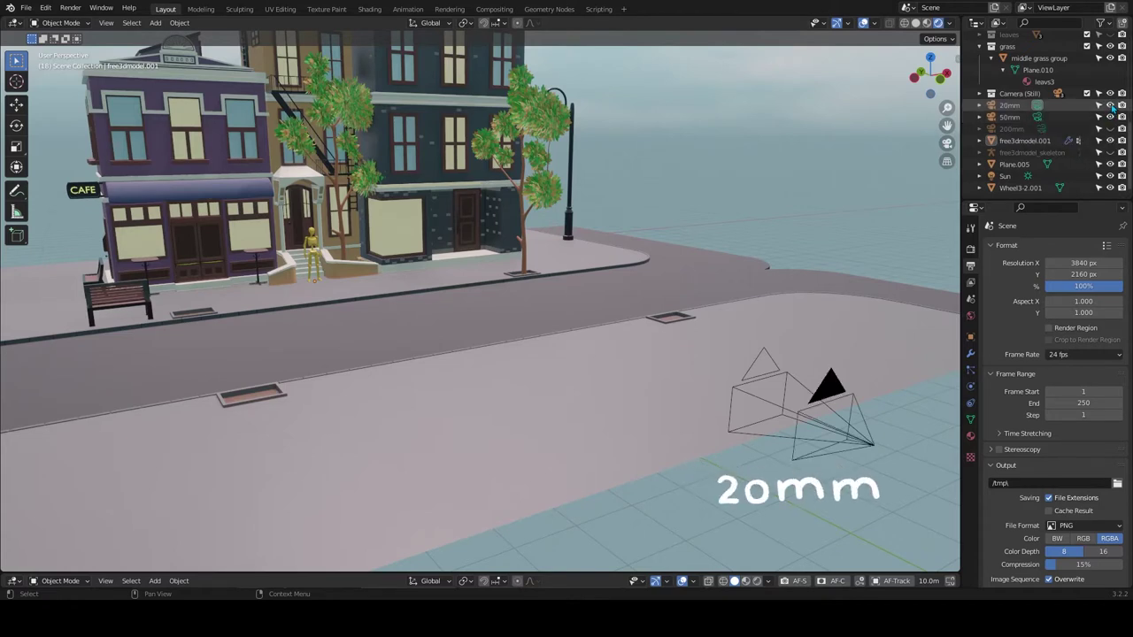
left_click(1111, 129)
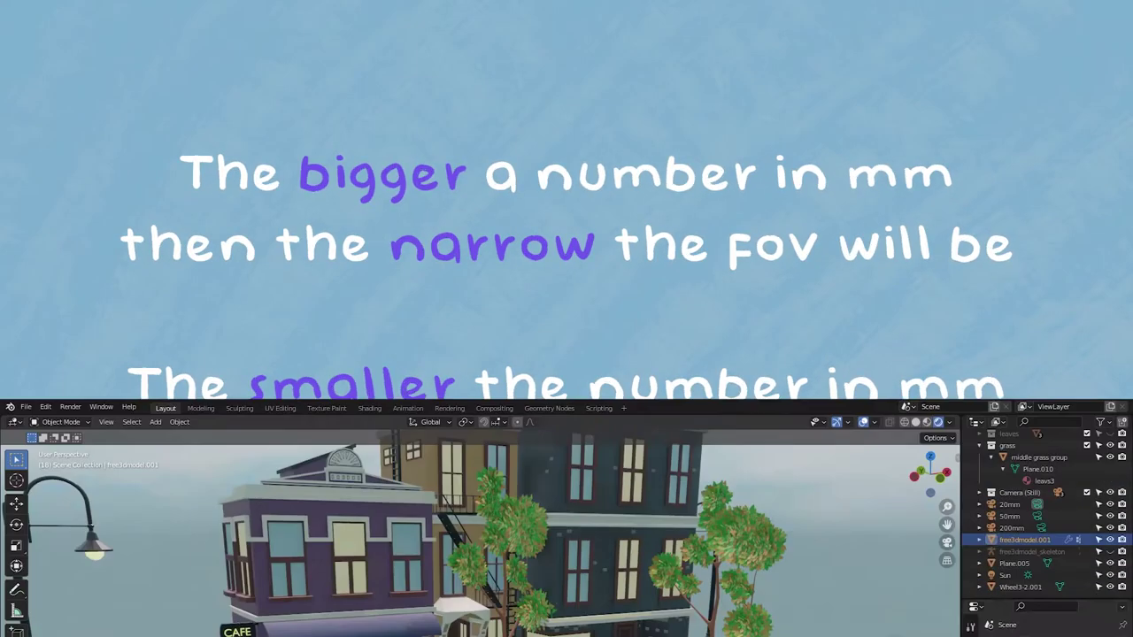
Step: Frame the viewport on the yellow figure
key("KP_Decimal")
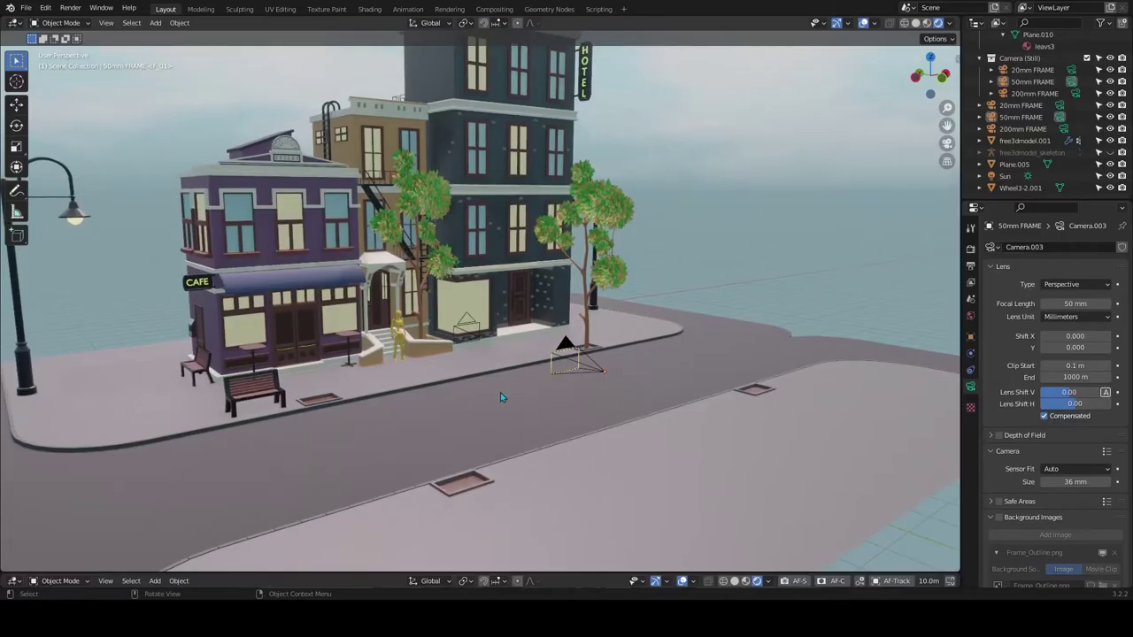
Step: Look through the 50mm FRAME camera at the yellow robot on the house steps, adjusting the zoom
scroll(500, 397, "up", 3)
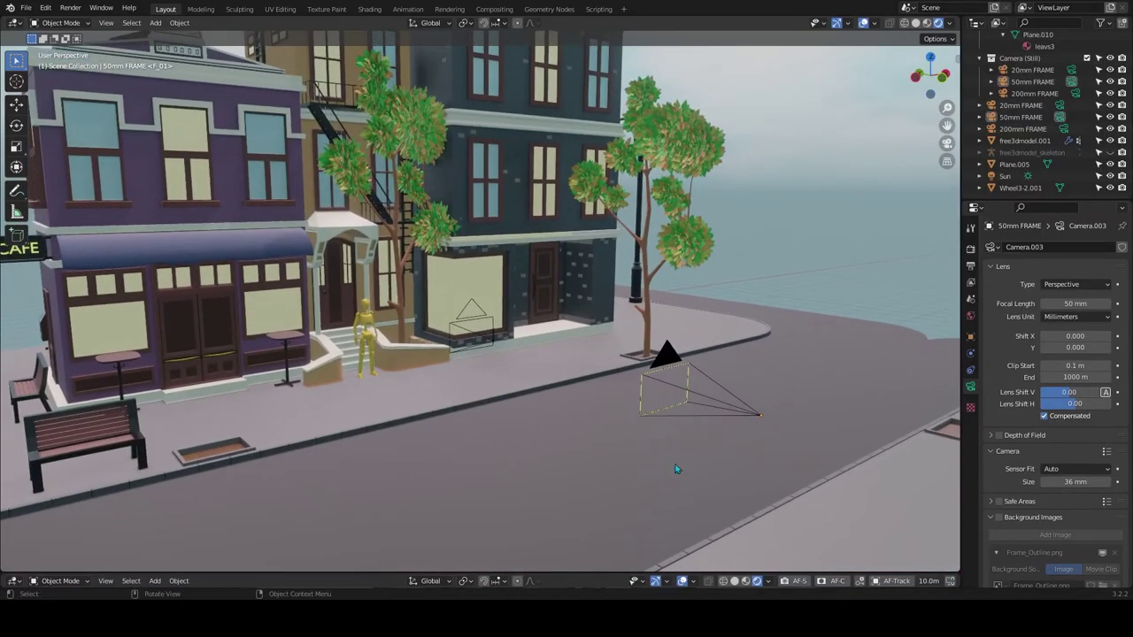
key("KP_0")
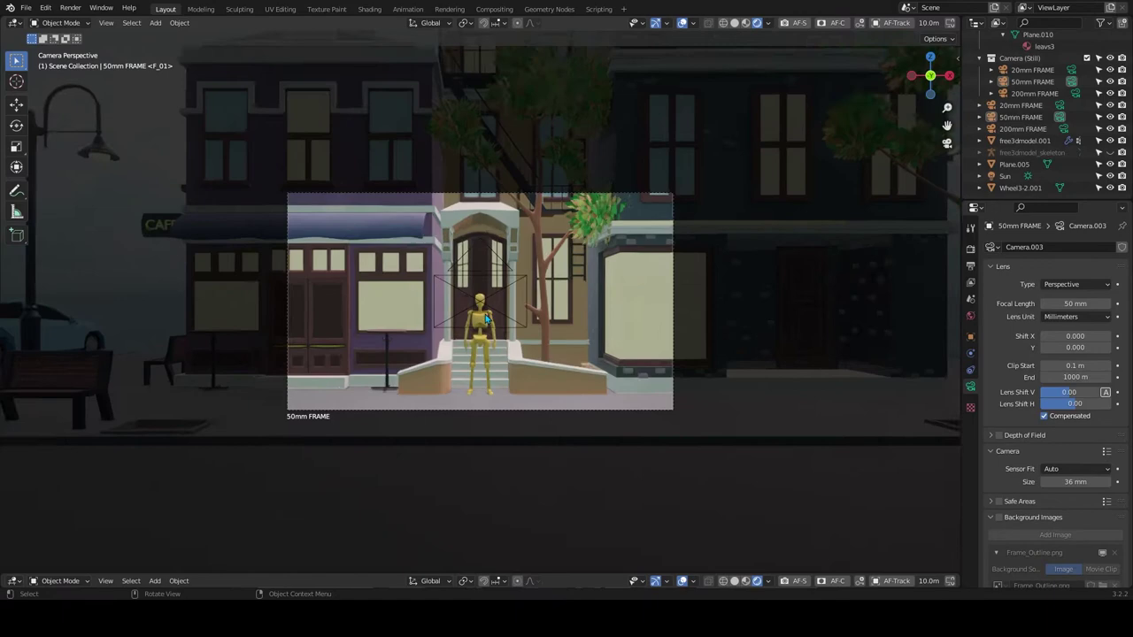
scroll(518, 387, "up", 2)
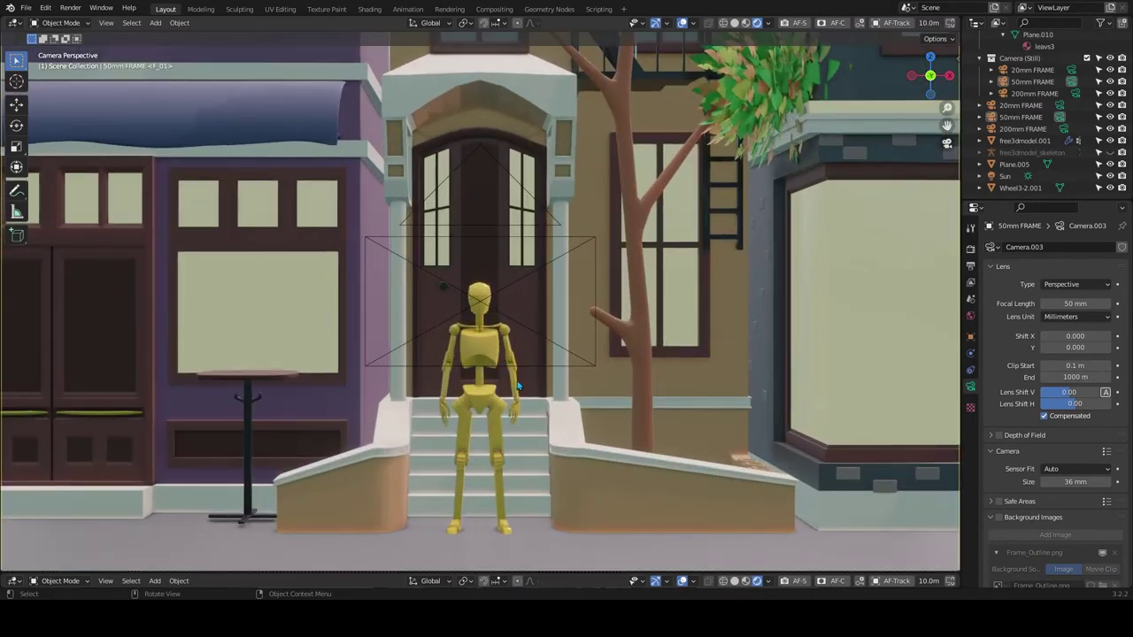
scroll(517, 386, "down", 2)
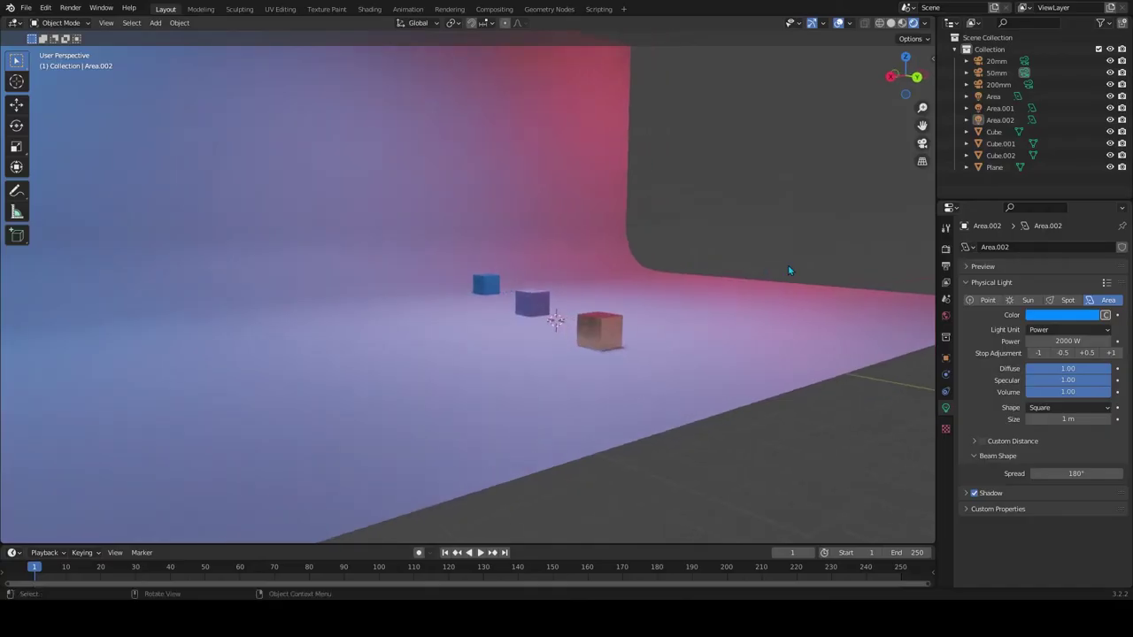
Step: Orbit the viewport around the scene
mouse_move(792, 268)
middle_mouse_down()
mouse_move(797, 298)
mouse_move(731, 312)
mouse_move(560, 296)
mouse_move(631, 297)
mouse_move(653, 281)
mouse_move(672, 288)
mouse_move(651, 292)
mouse_move(681, 294)
mouse_move(666, 293)
mouse_move(735, 270)
mouse_move(449, 284)
middle_mouse_up()
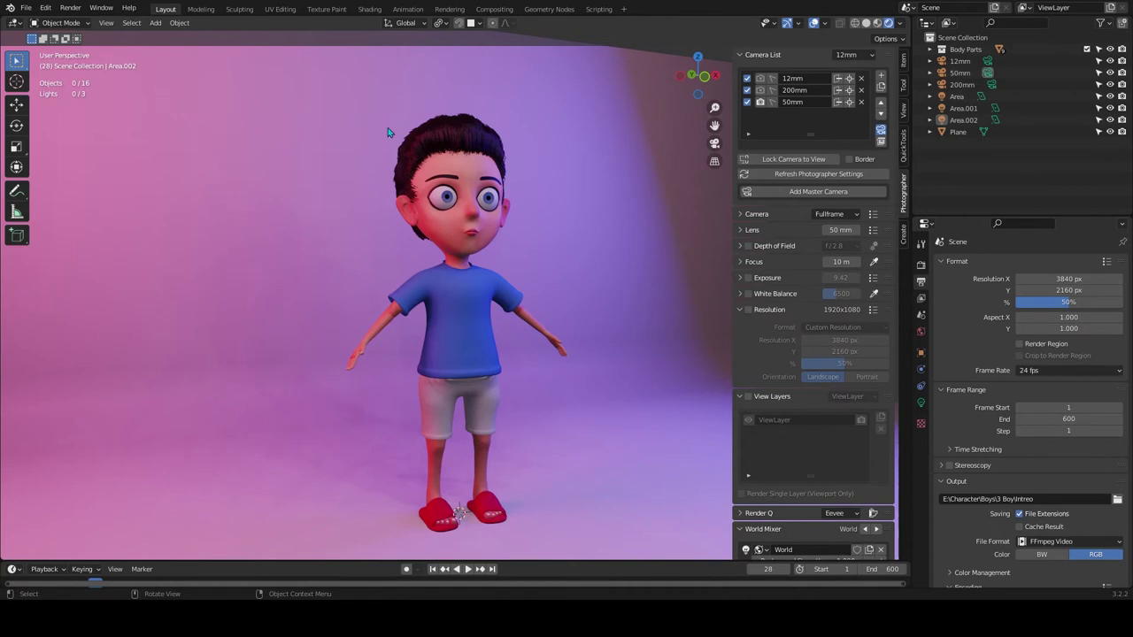
Step: Turn the boy to face forward, then view him through the 50mm, 200mm and 12mm cameras
middle_click_drag(595, 286, 646, 245)
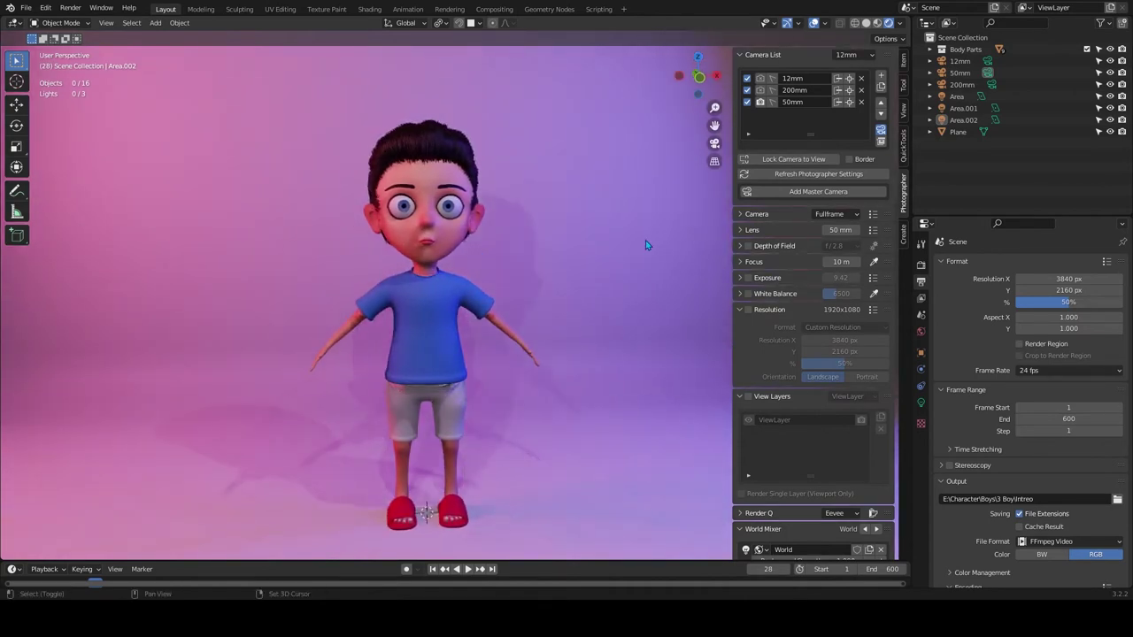
left_click(759, 102)
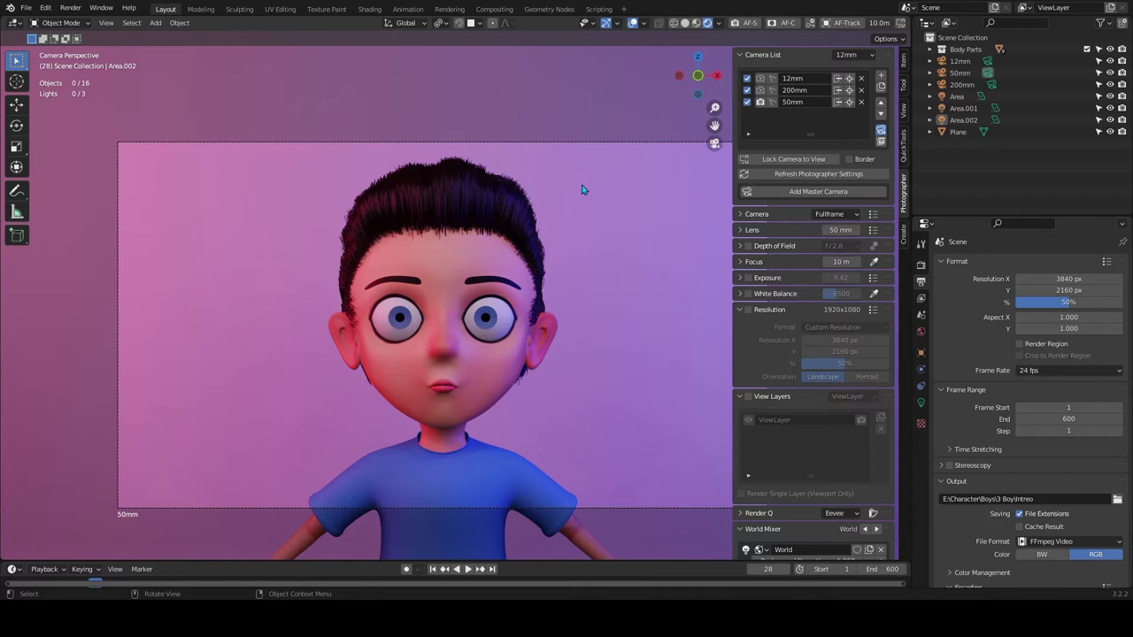
left_click(759, 90)
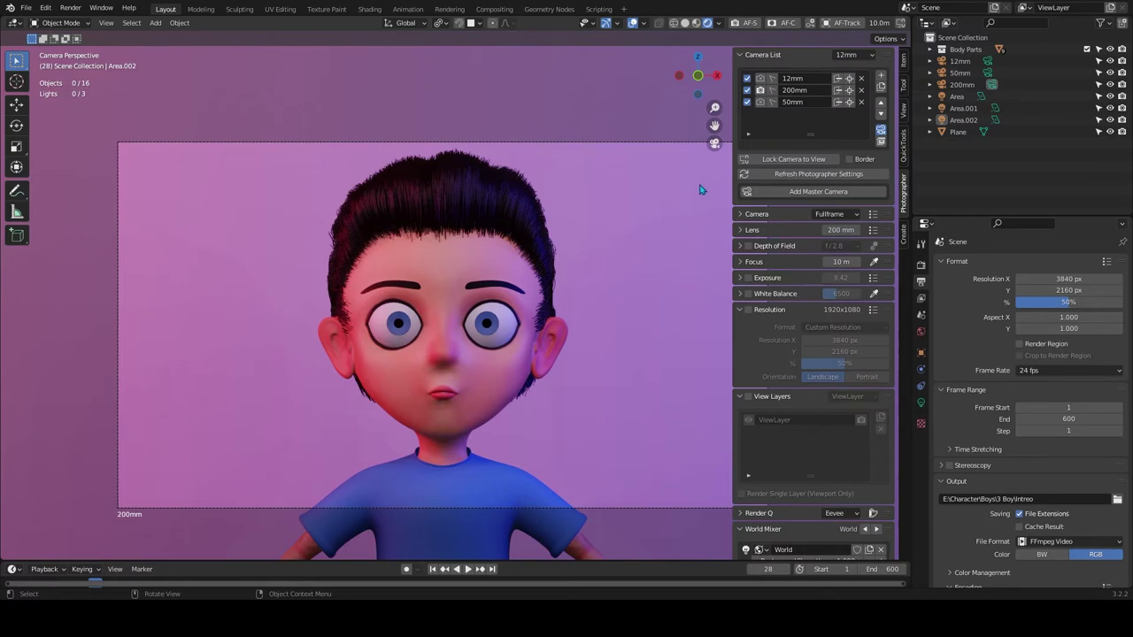
left_click(761, 79)
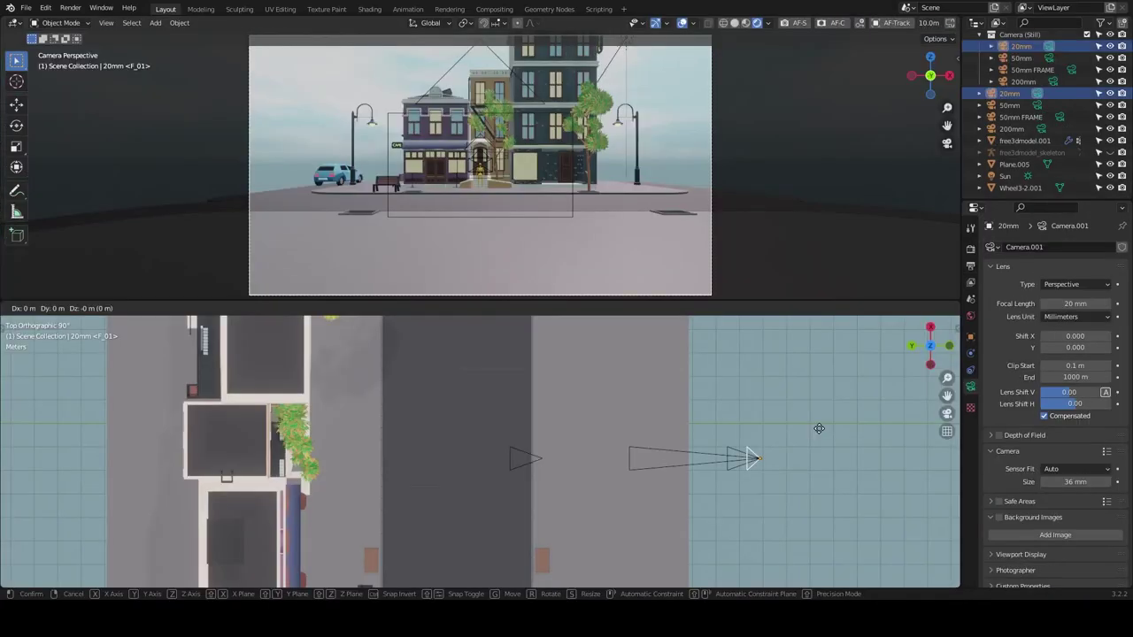
Step: Slide the 20mm camera along Y toward the buildings, push the 200mm camera back, and enable perspective guides
key("y")
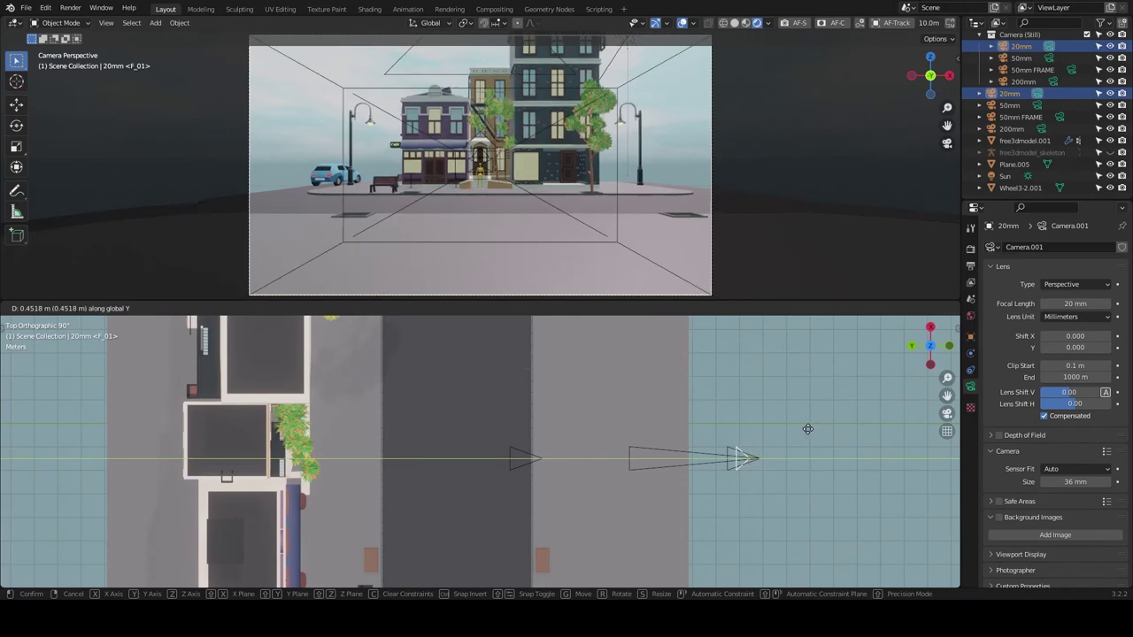
left_click_drag(666, 432, 454, 442)
left_click(454, 442)
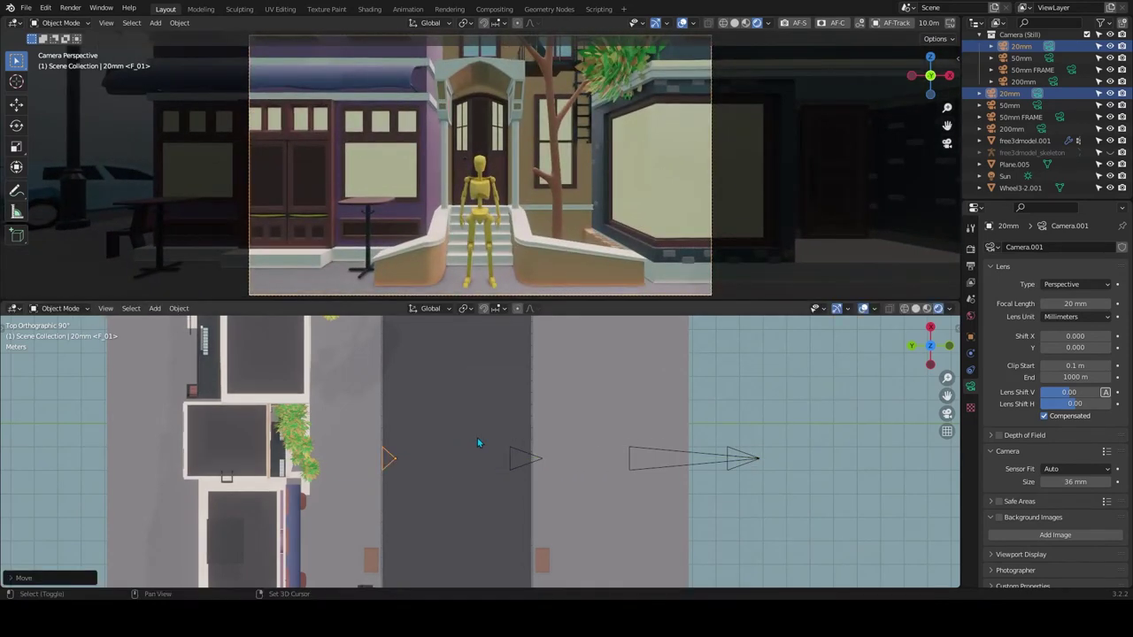
left_click(749, 428)
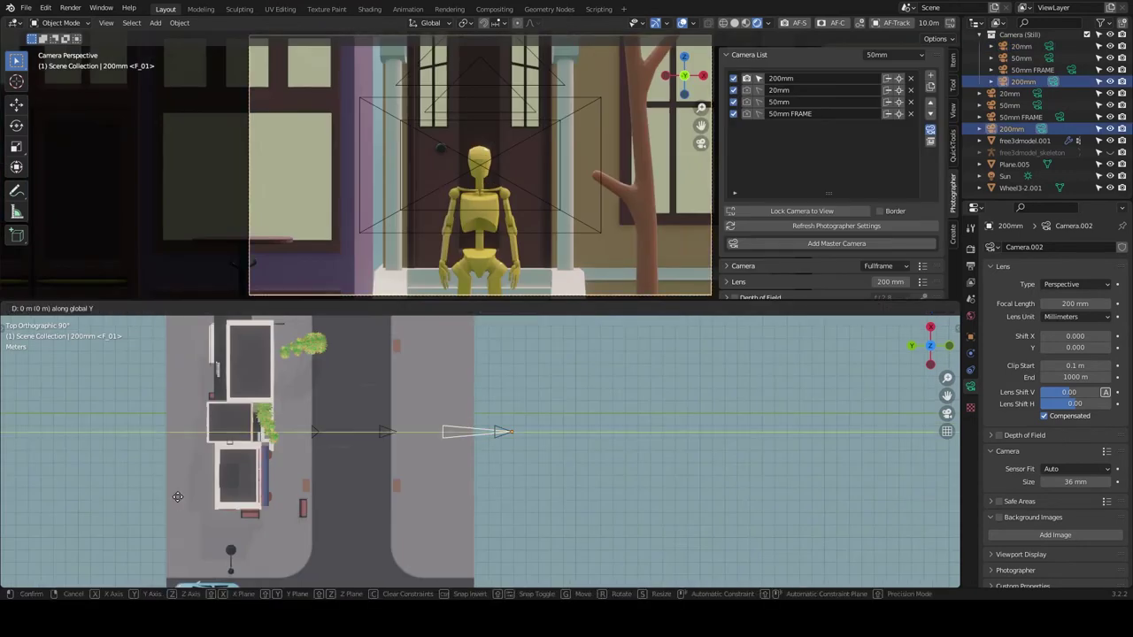
left_click_drag(177, 497, 389, 497)
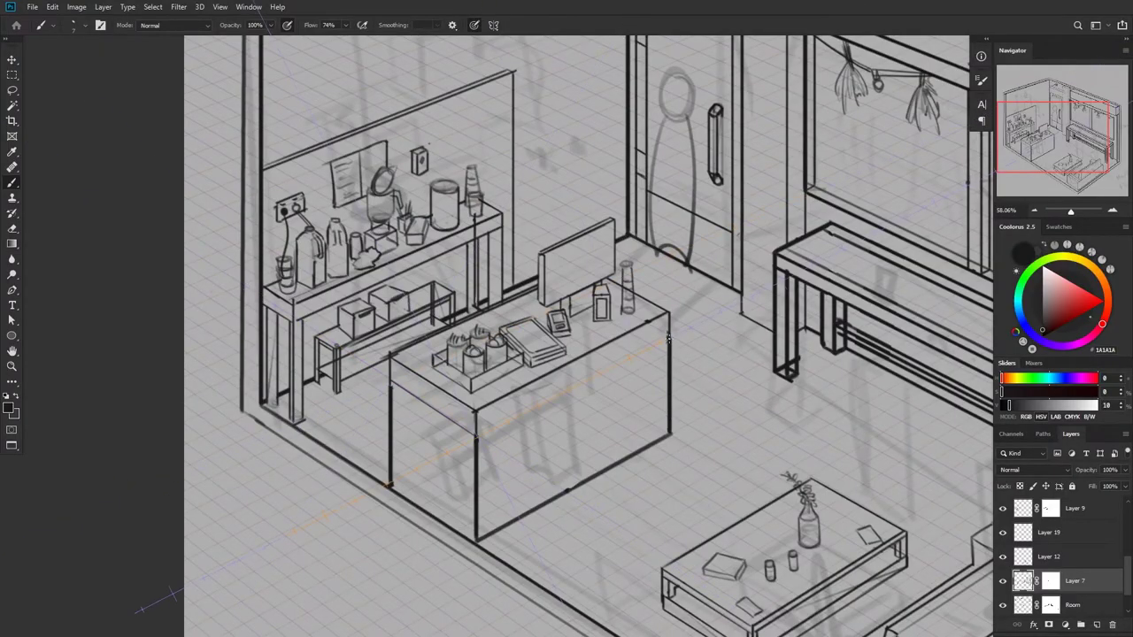
key("ctrl+alt+l")
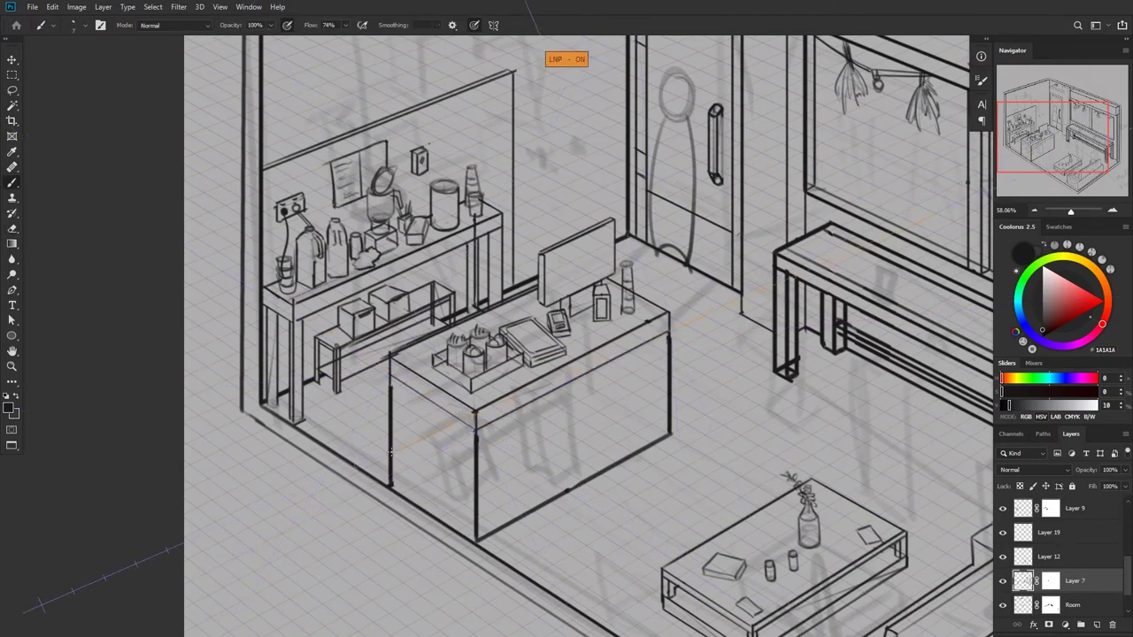
Step: Draw a vertical pencil edge down the front of the counter
mouse_move(481, 425)
left_mouse_down()
mouse_move(479, 522)
mouse_move(485, 444)
mouse_move(486, 502)
left_mouse_up()
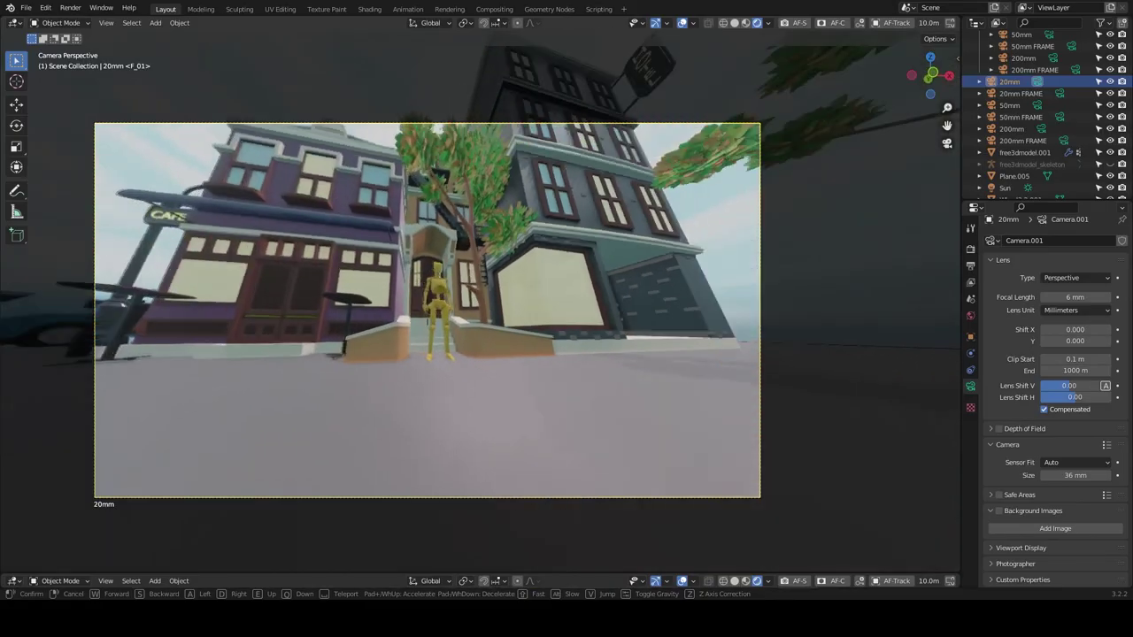
key("w")
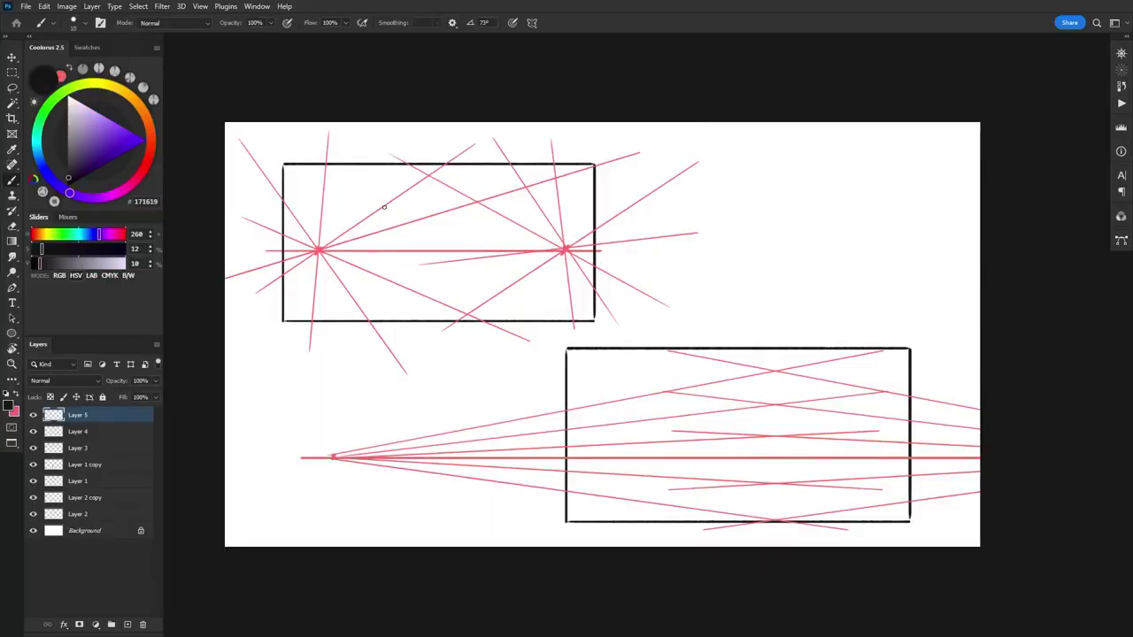
Step: Draw the steep two-face box in the upper frame toward its close vanishing points
mouse_move(385, 260)
left_mouse_down()
mouse_move(381, 275)
mouse_move(436, 301)
left_mouse_up()
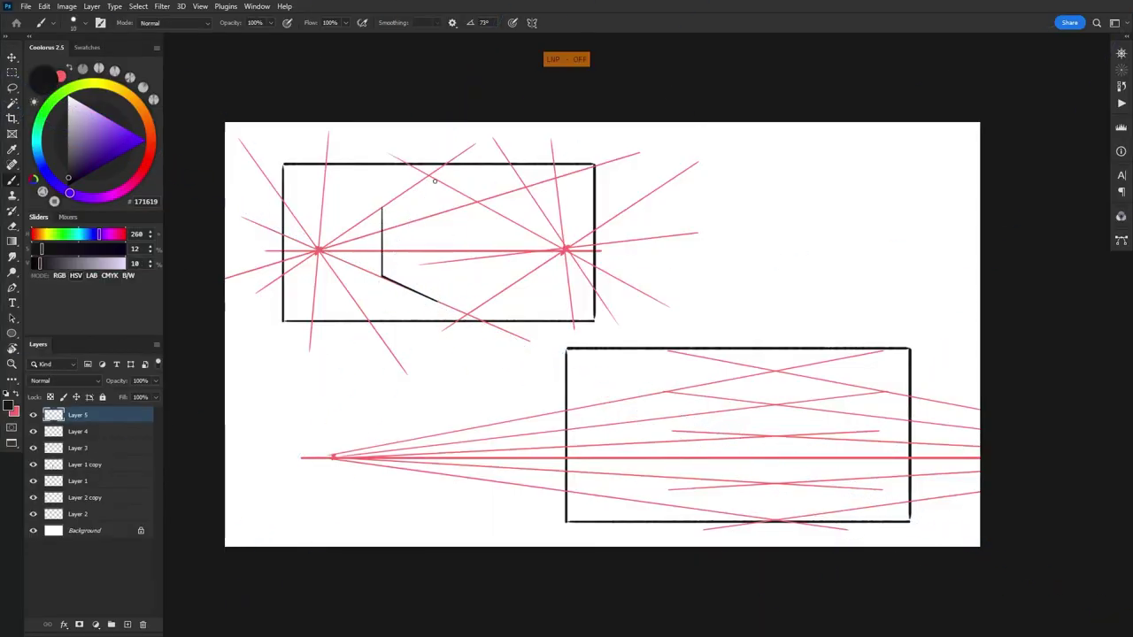
left_click(380, 207, "shift")
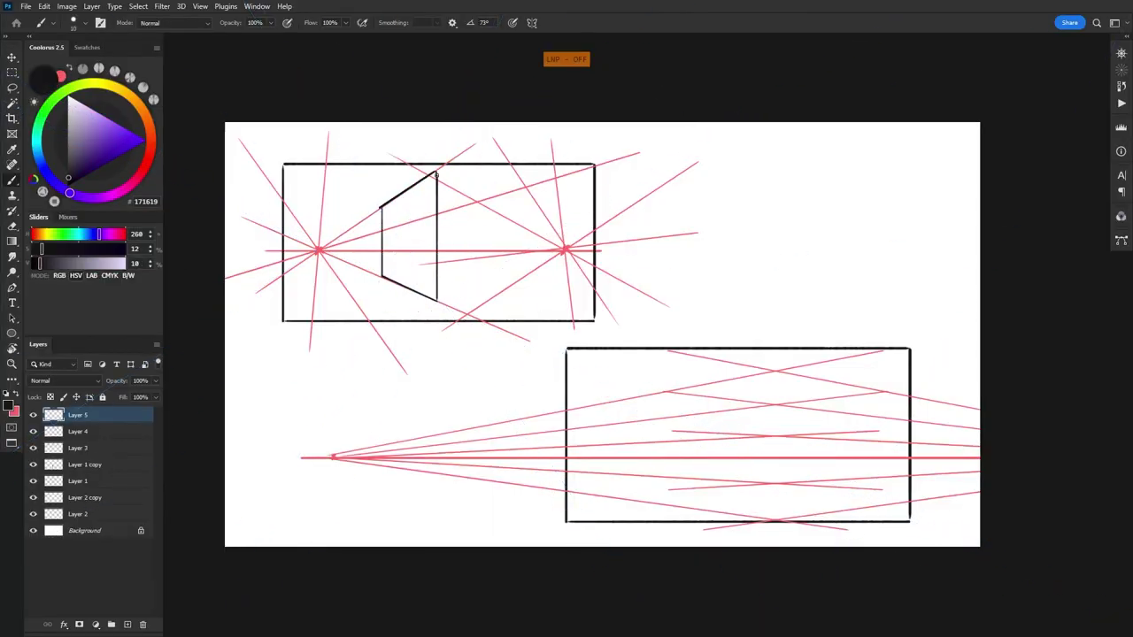
left_click(506, 213, "shift")
mouse_move(505, 213)
left_mouse_down()
mouse_move(507, 276)
mouse_move(439, 303)
mouse_move(563, 257)
mouse_move(436, 301)
left_mouse_up()
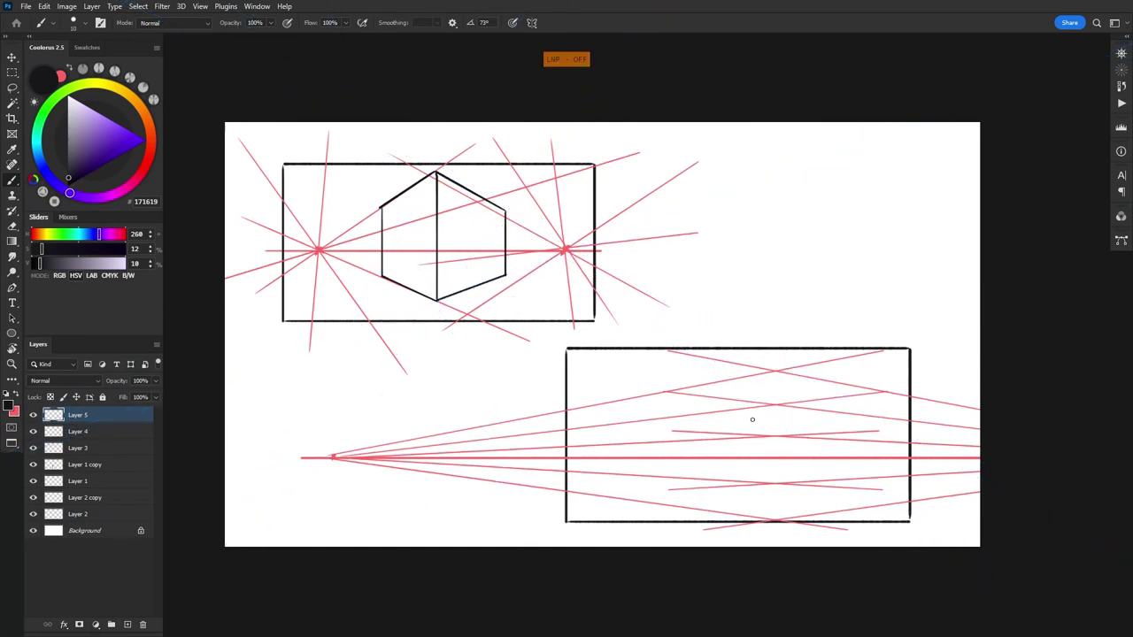
Step: Draw the flatter, wider box in the lower frame, then turn off the Lazy Nezumi perspective guides
mouse_move(671, 391)
left_mouse_down()
mouse_move(761, 374)
mouse_move(761, 491)
left_mouse_up()
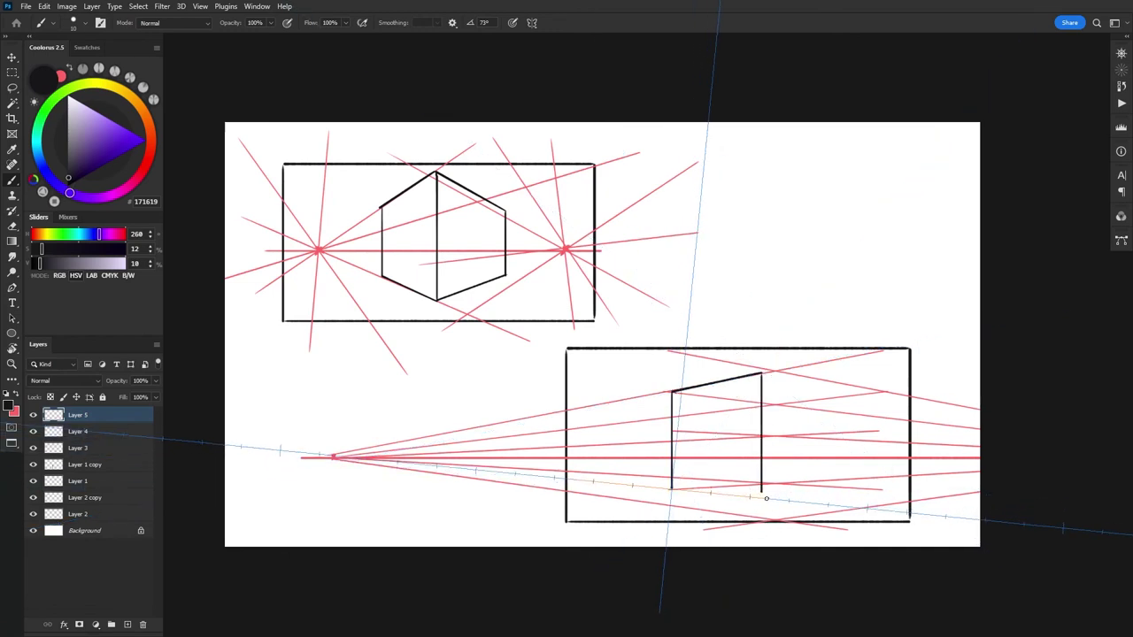
left_click(761, 496, "shift")
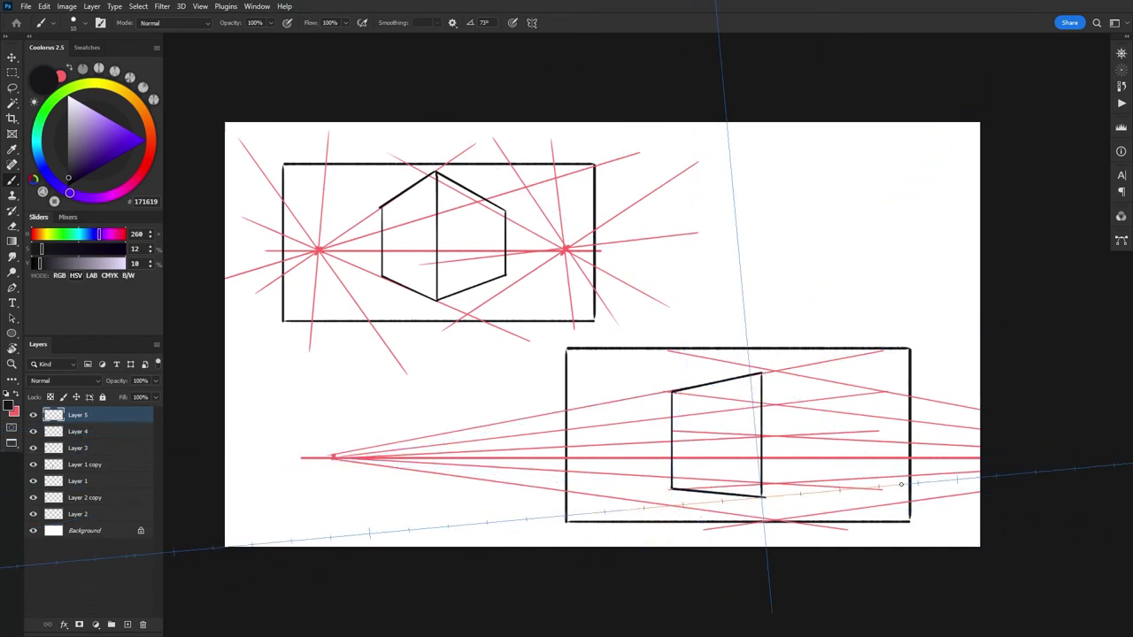
left_click_drag(877, 488, 764, 496)
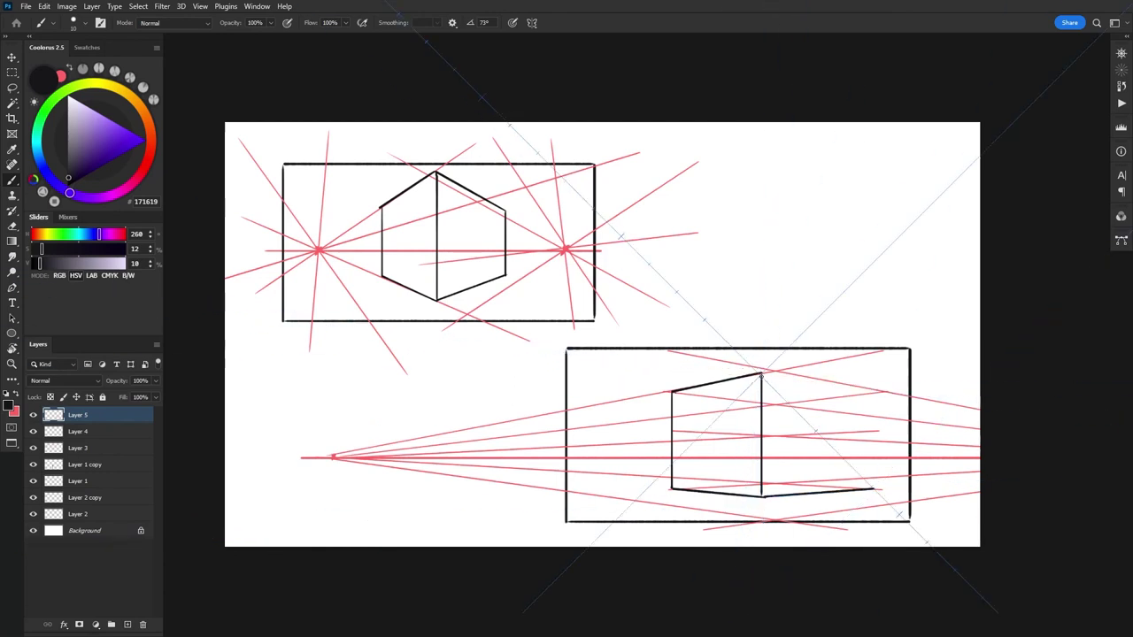
left_click_drag(877, 396, 765, 377)
key("shift")
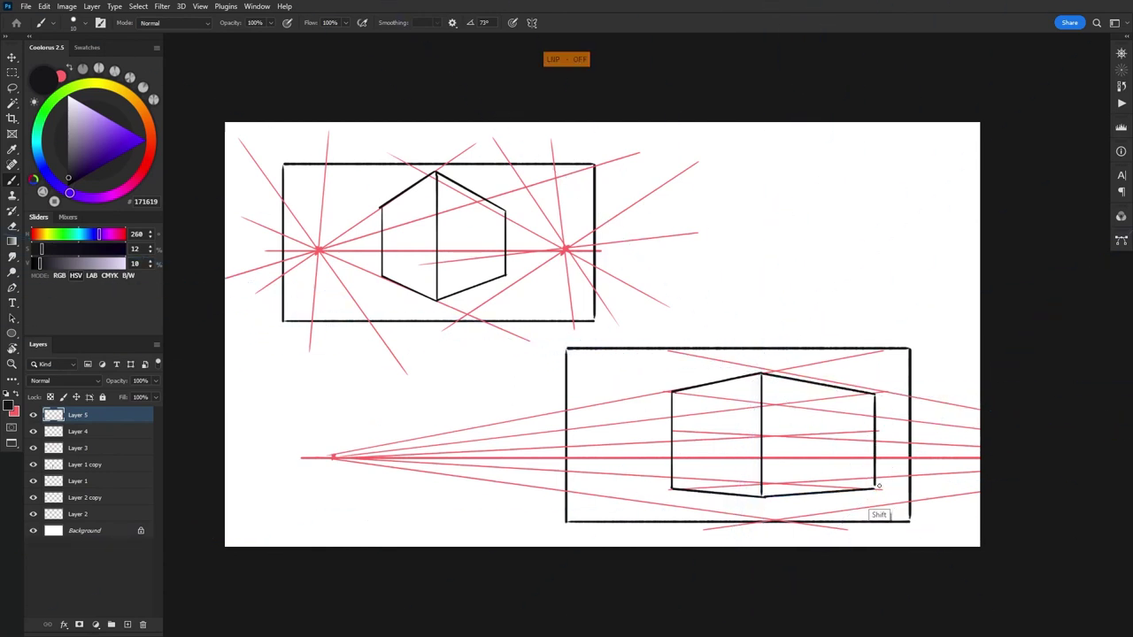